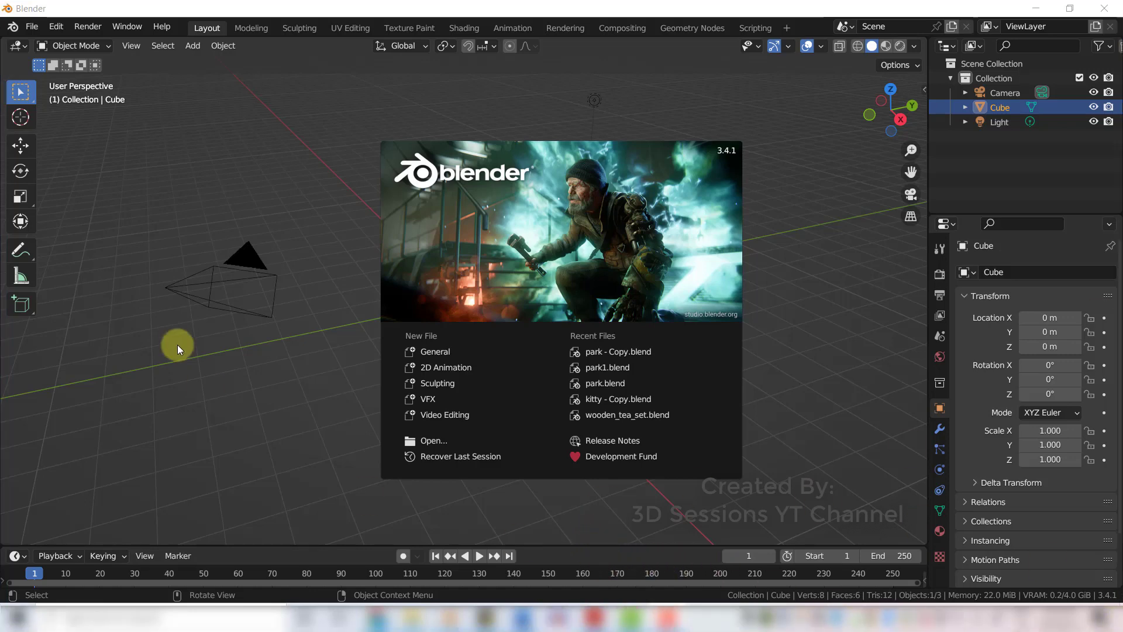
Dismiss the splash screen and try a horizontal split of the 3D viewport via View > Area
click(72, 139)
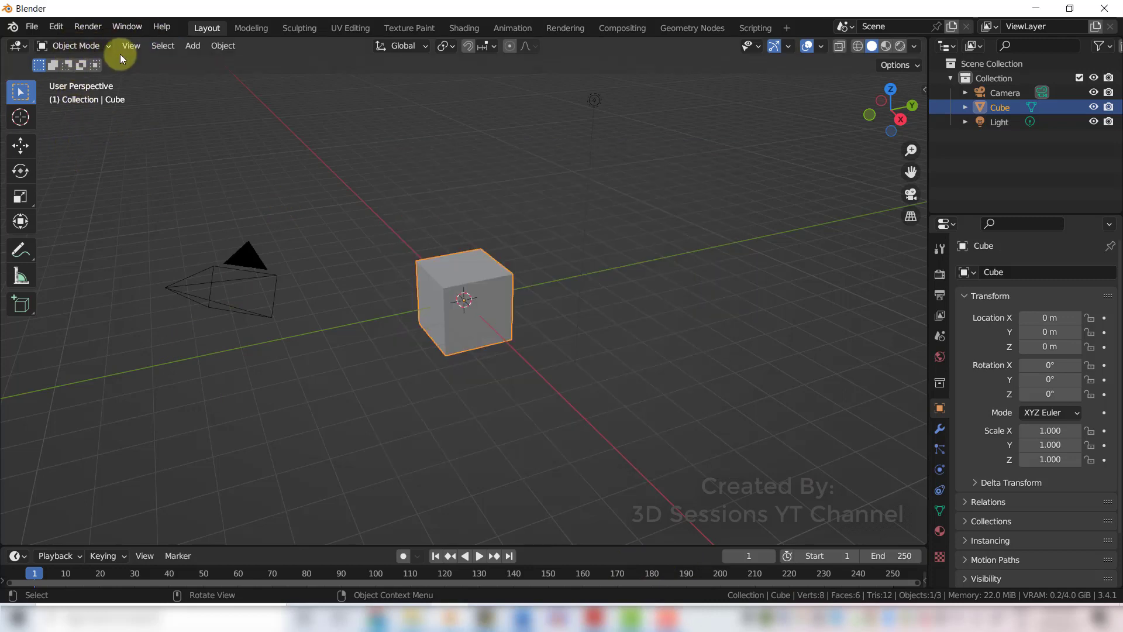
click(133, 46)
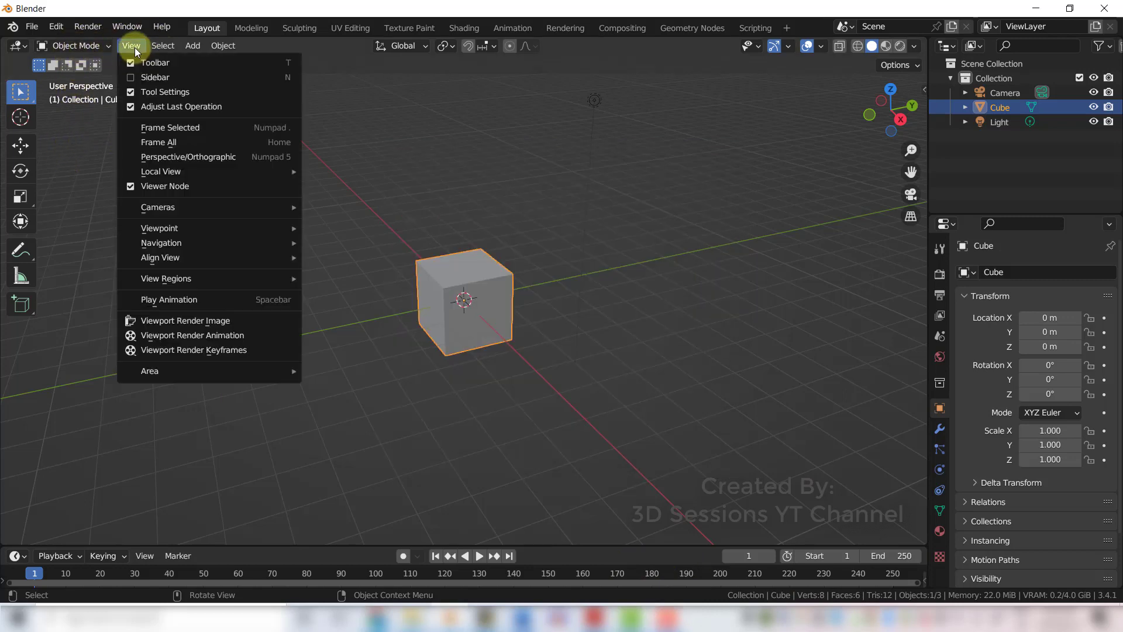
mouse_move(211, 371)
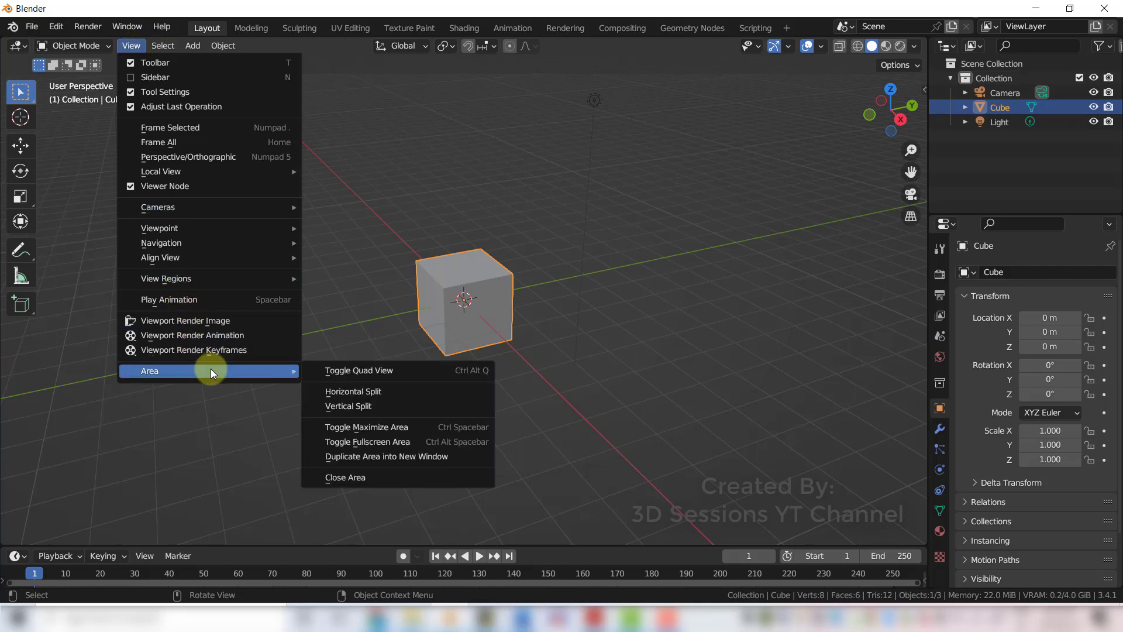
click(404, 392)
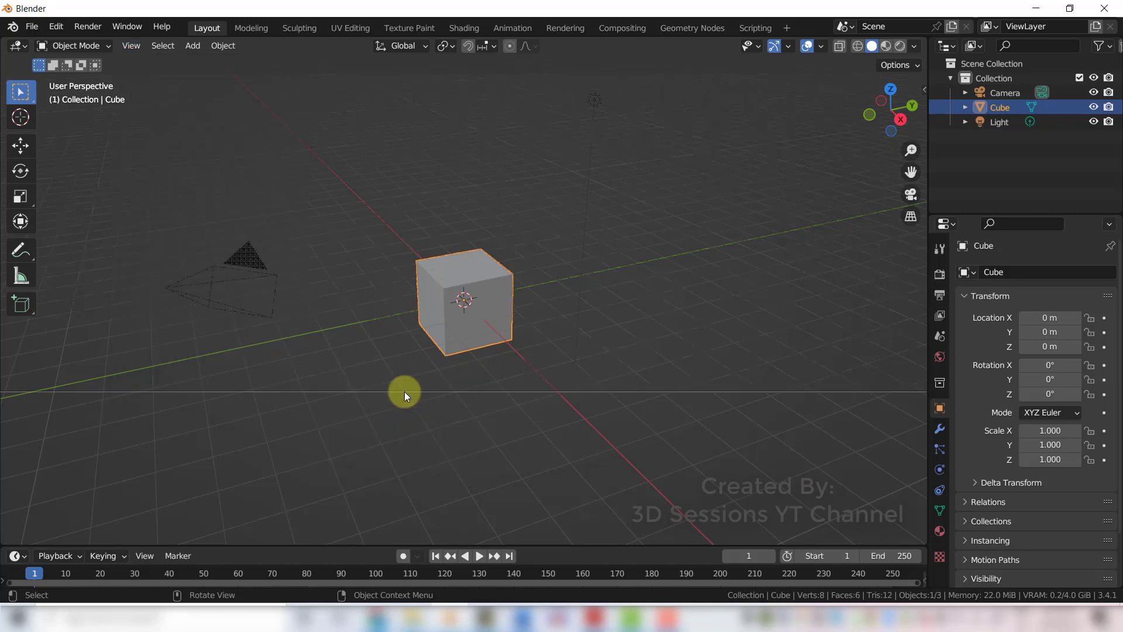
click(405, 292)
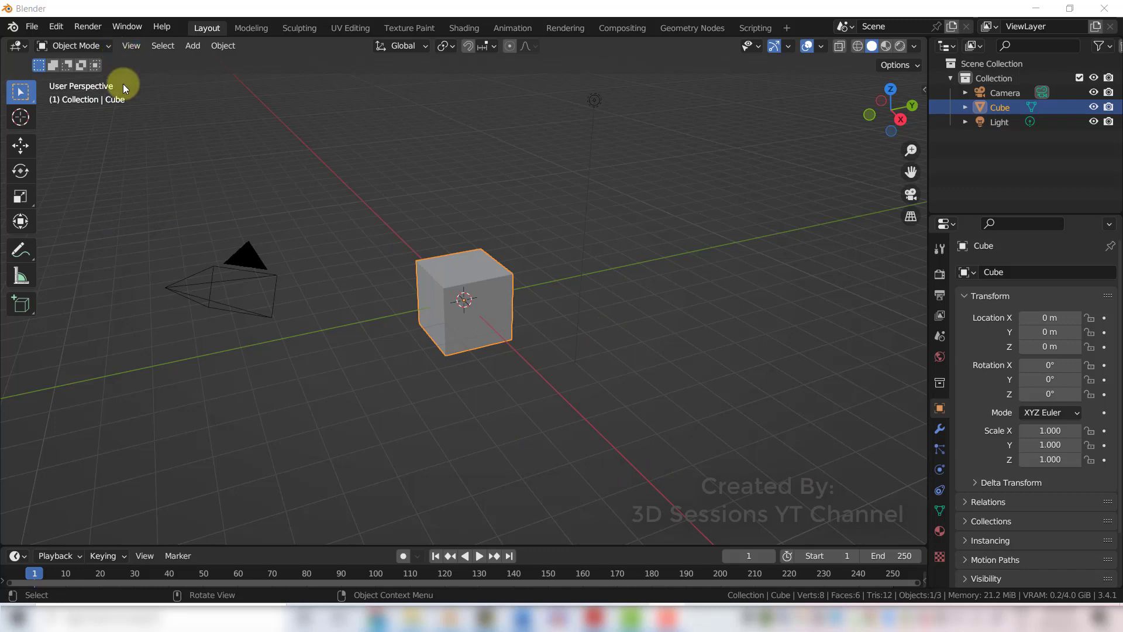
Split the 3D viewport vertically with View > Area > Vertical Split, placing the divider mid-view
click(131, 46)
mouse_move(237, 370)
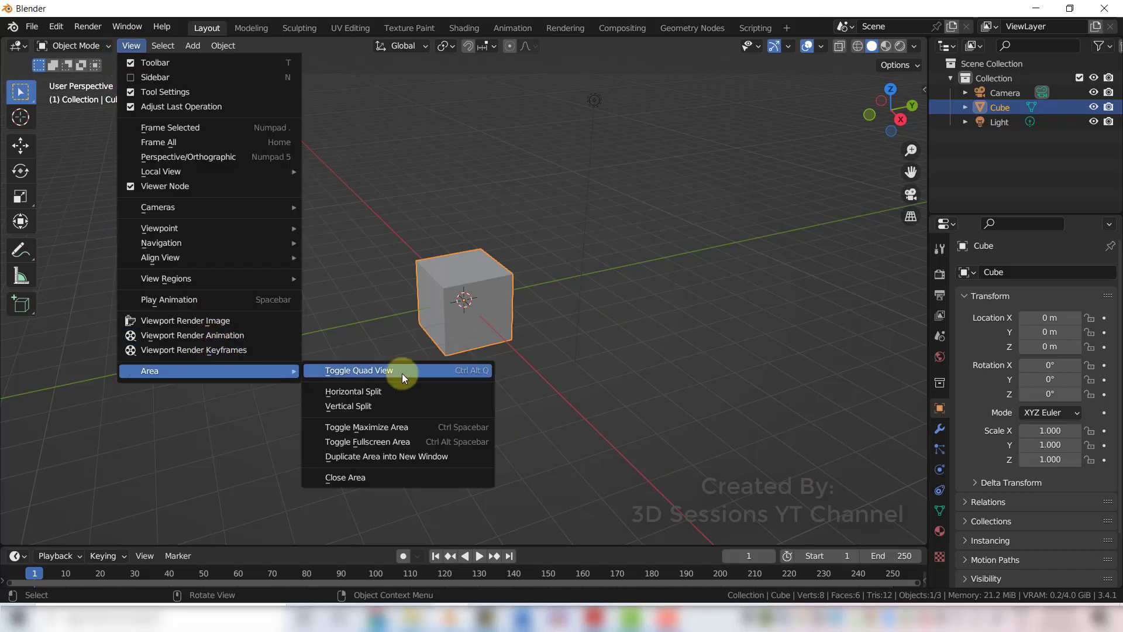
click(409, 407)
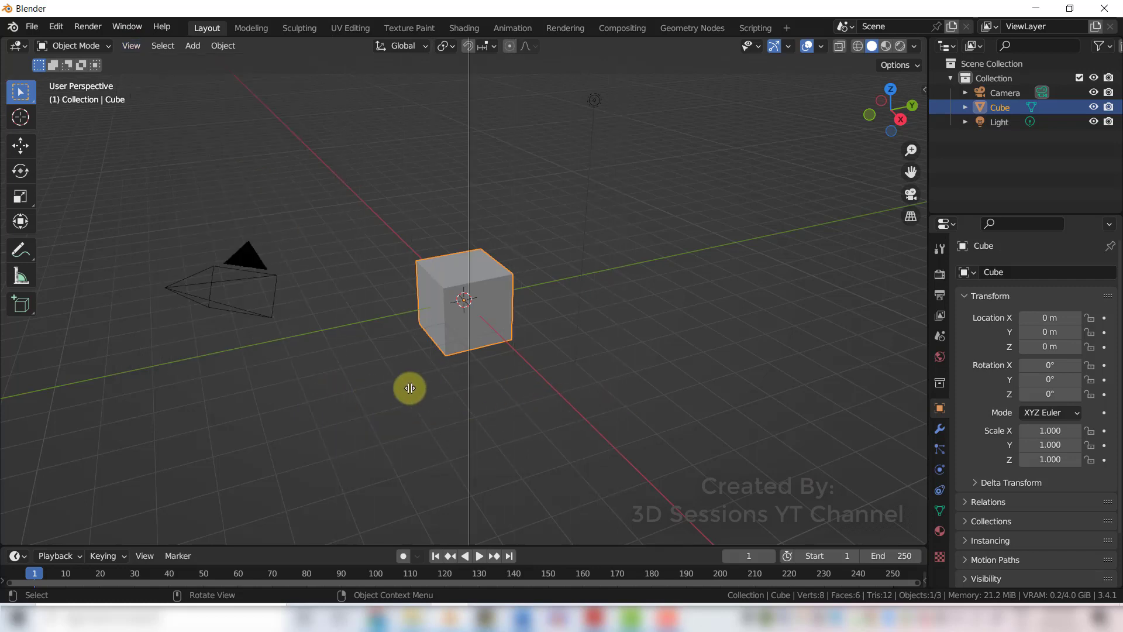
click(534, 389)
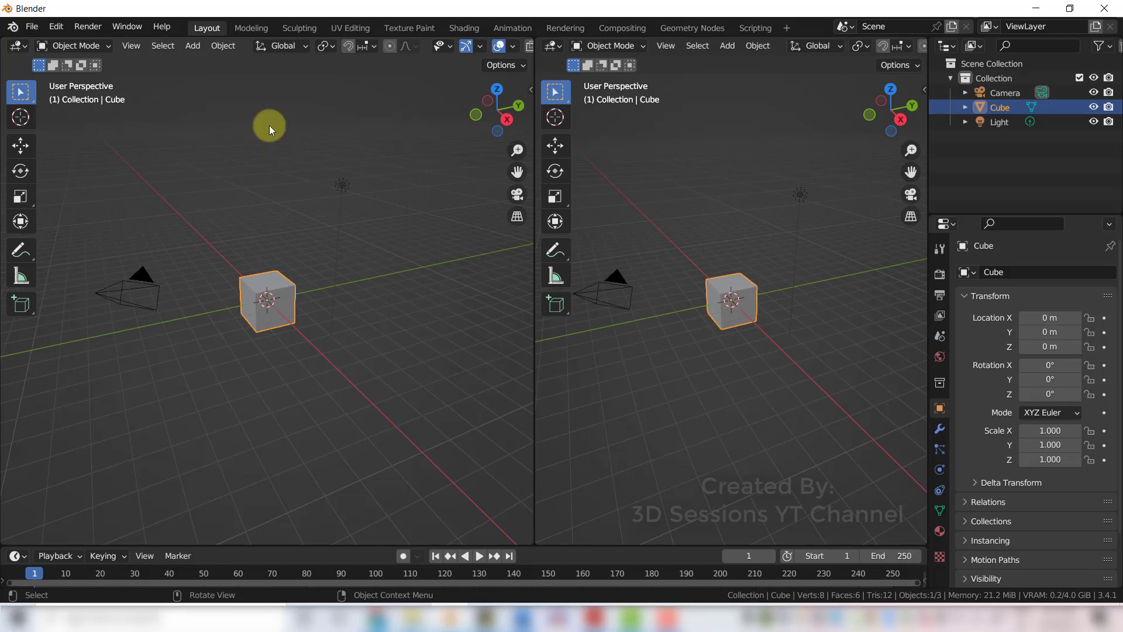
Close the left viewport with View > Area > Close Area
click(131, 47)
mouse_move(237, 372)
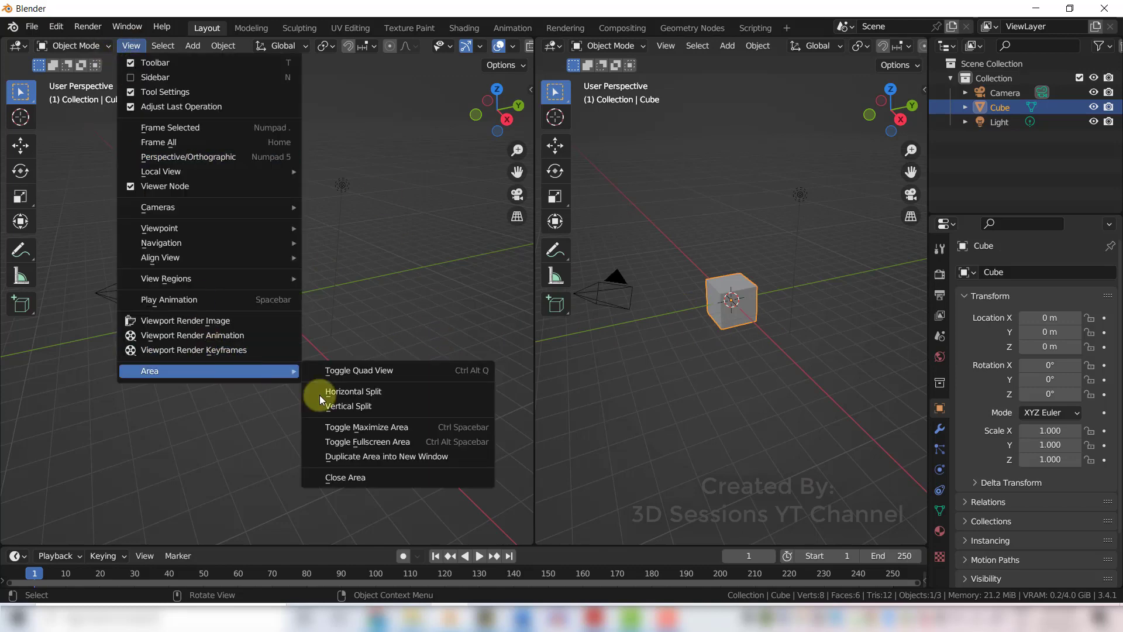
click(399, 479)
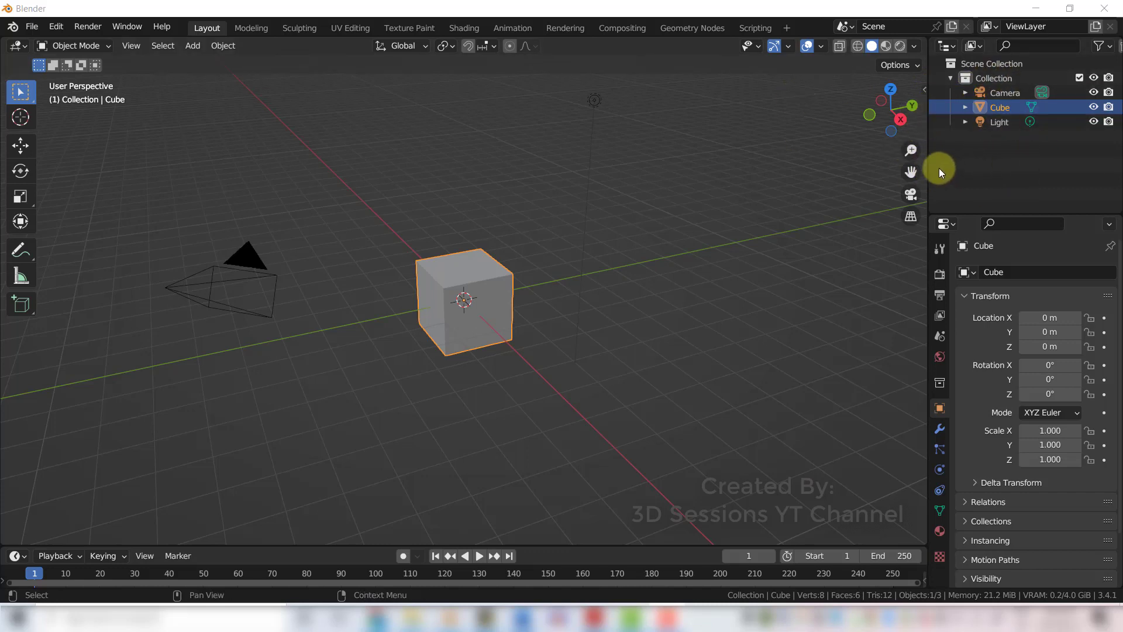
Vertically split the viewport again using Vertical Split from the border's Area Options menu
right_click(928, 129)
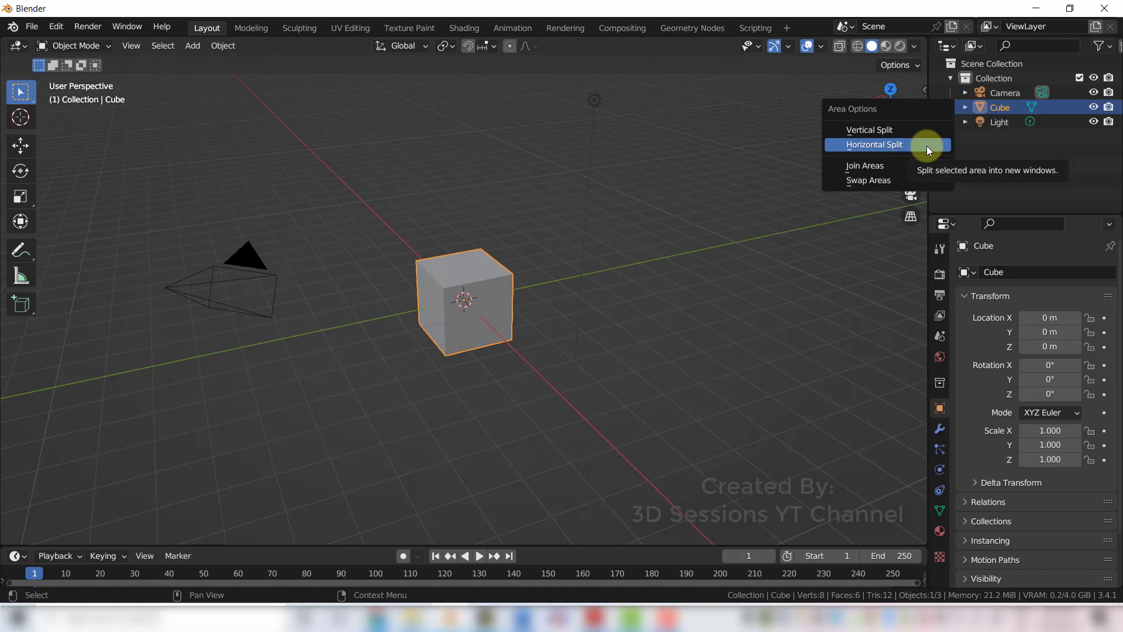
click(898, 125)
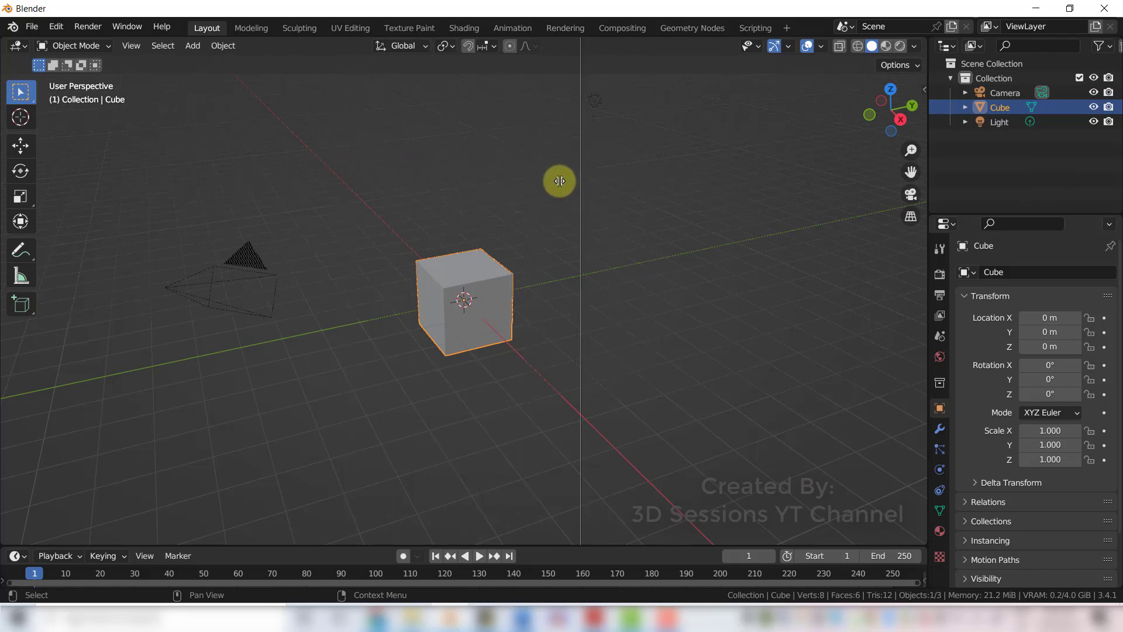
click(527, 178)
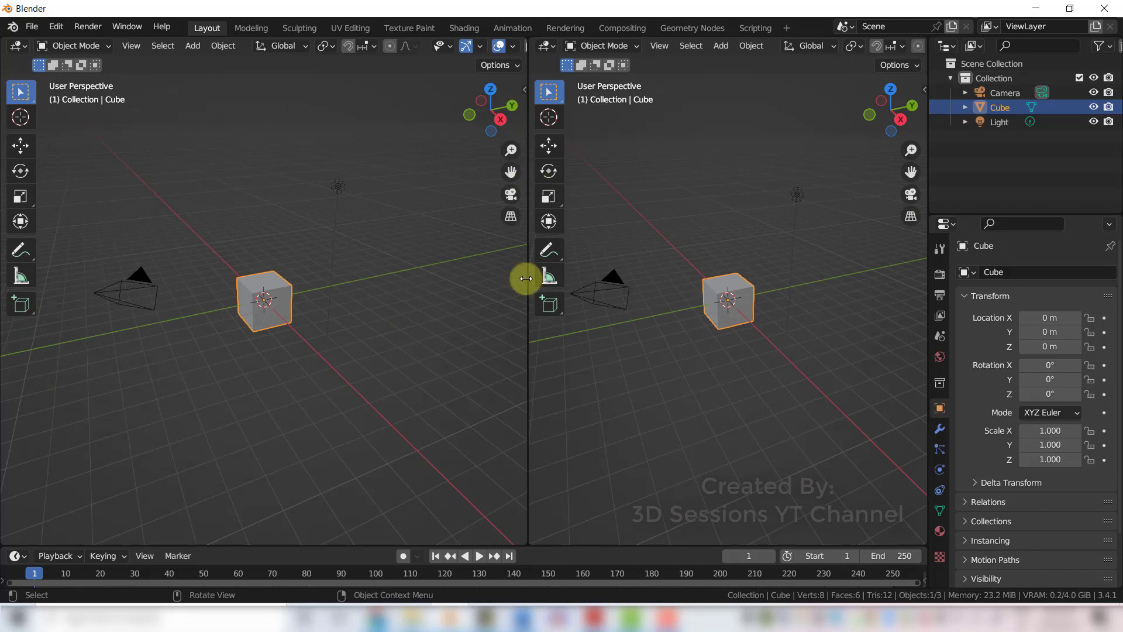
Join the left viewport into the right one with Join Areas from the divider's menu
right_click(528, 349)
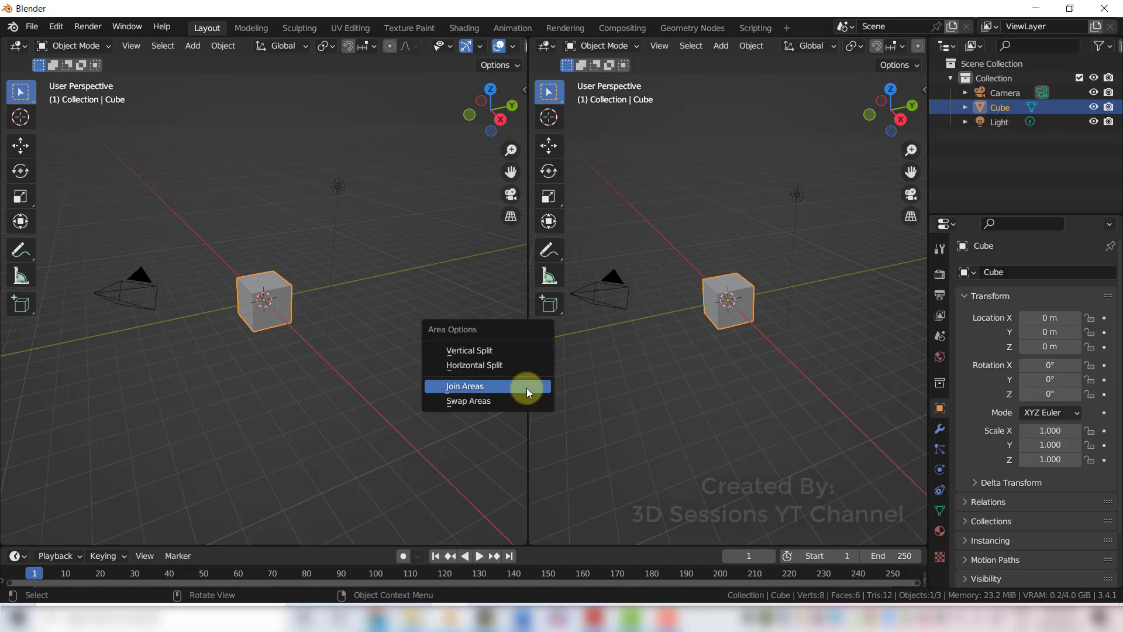
click(526, 387)
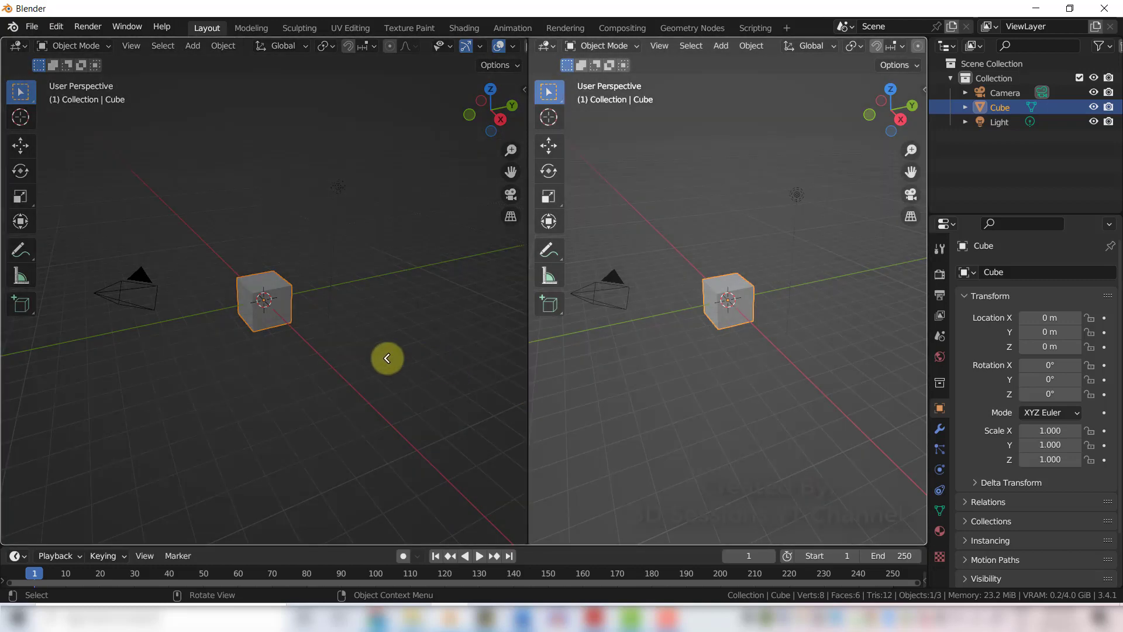
click(366, 357)
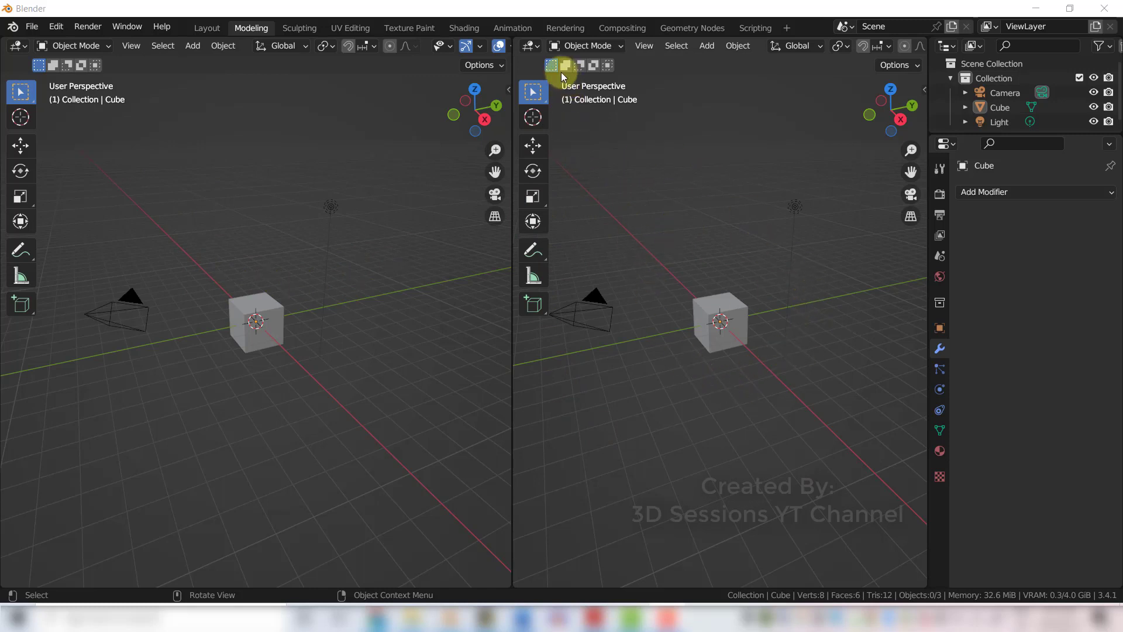
Make the right area a Shader Editor, box-select both shader nodes, and deselect all scene objects
click(530, 47)
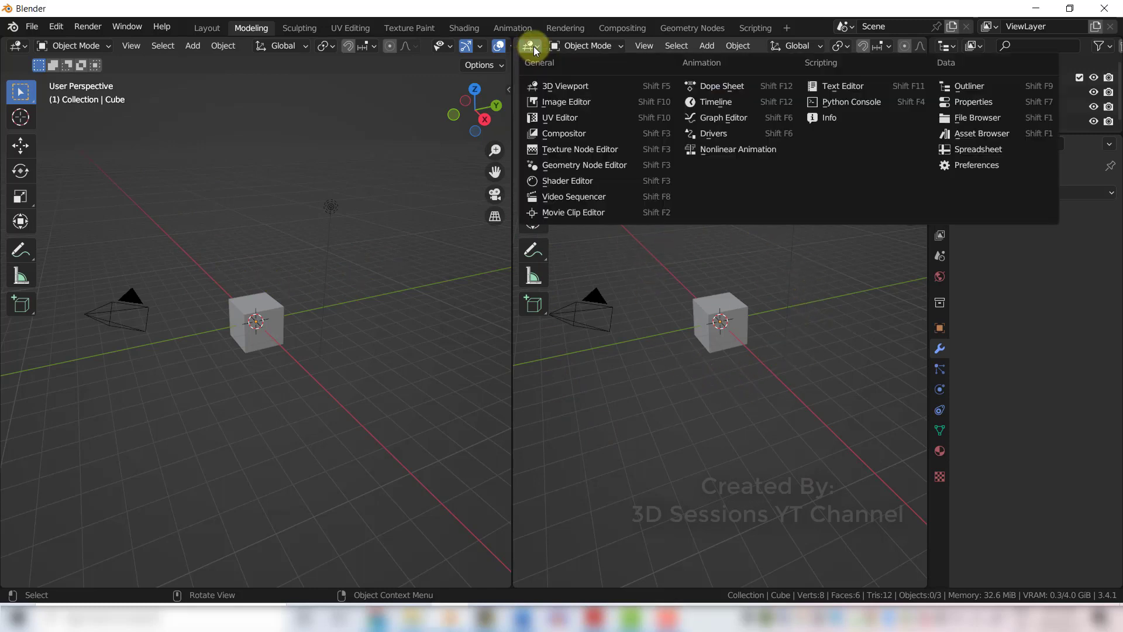
click(587, 182)
click(257, 321)
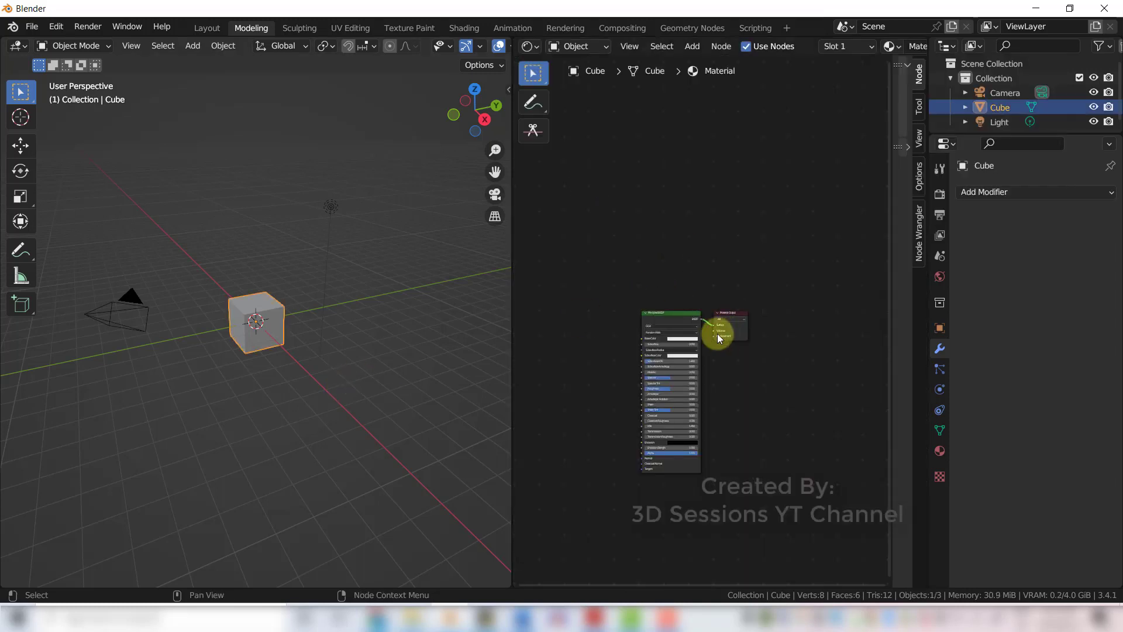
drag(125, 233, 431, 440)
drag(611, 221, 791, 513)
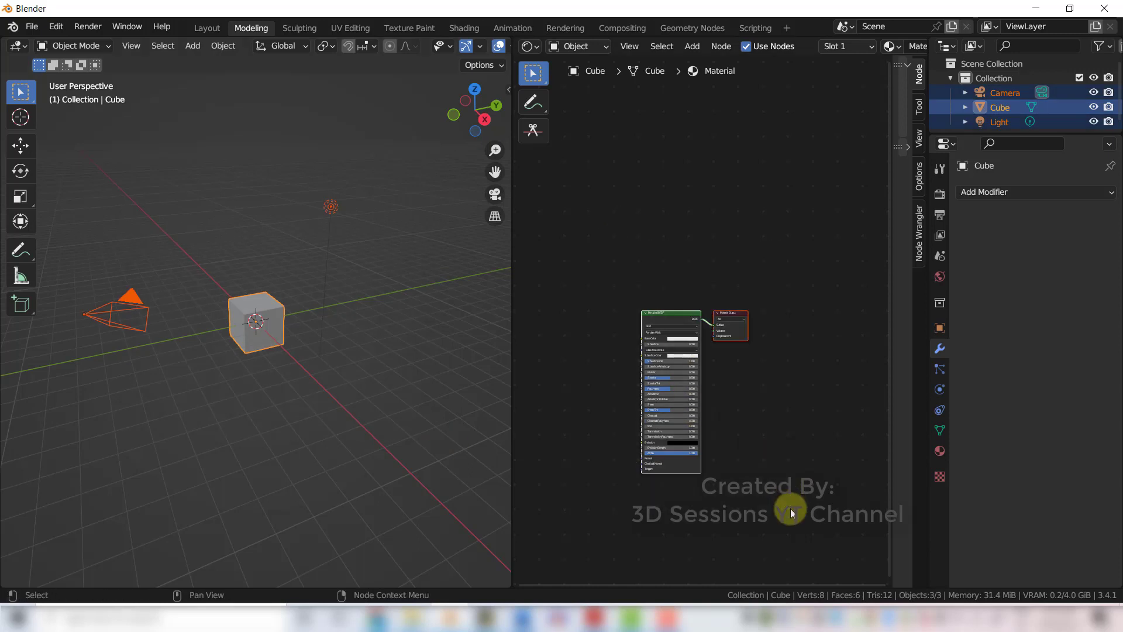
click(412, 413)
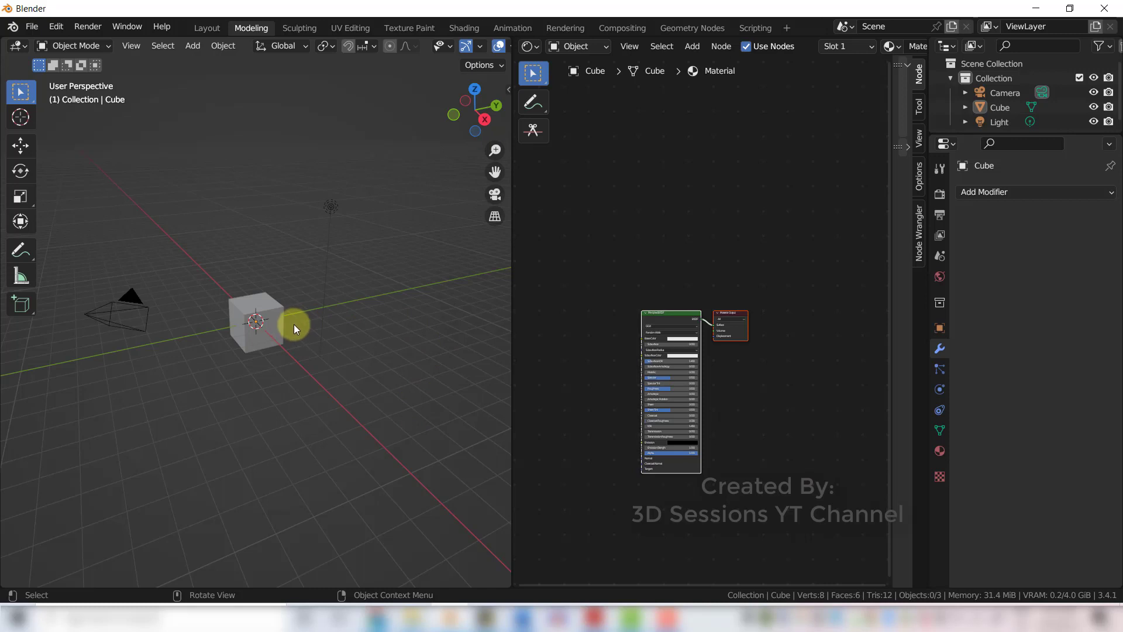
Merge the Shader Editor area into the 3D viewport with Join Areas from the border menu
right_click(512, 292)
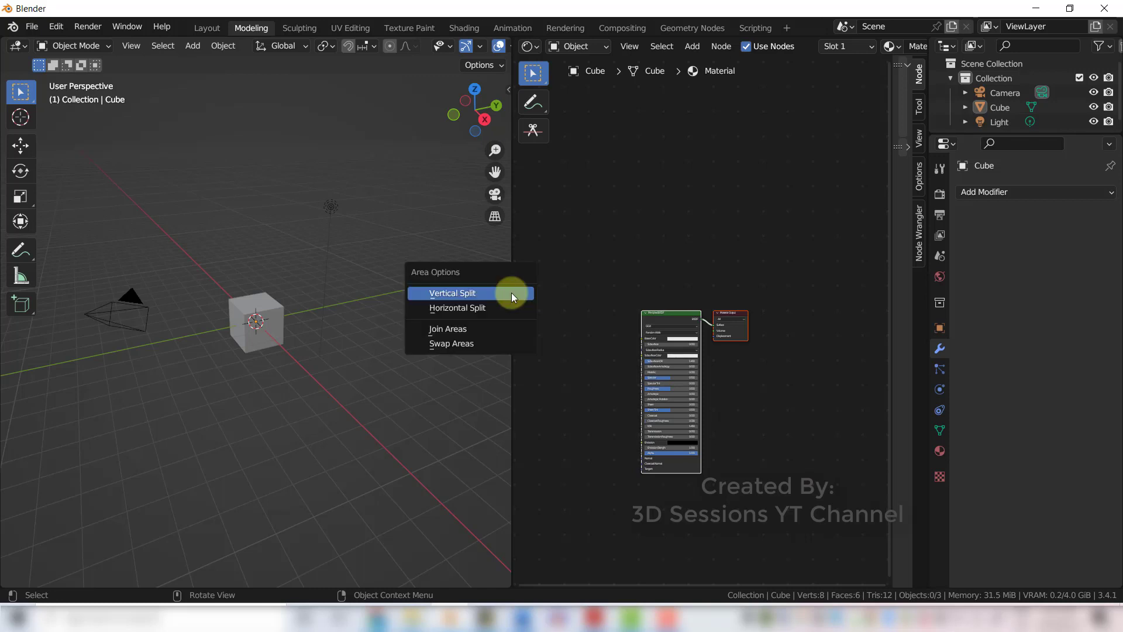
click(514, 329)
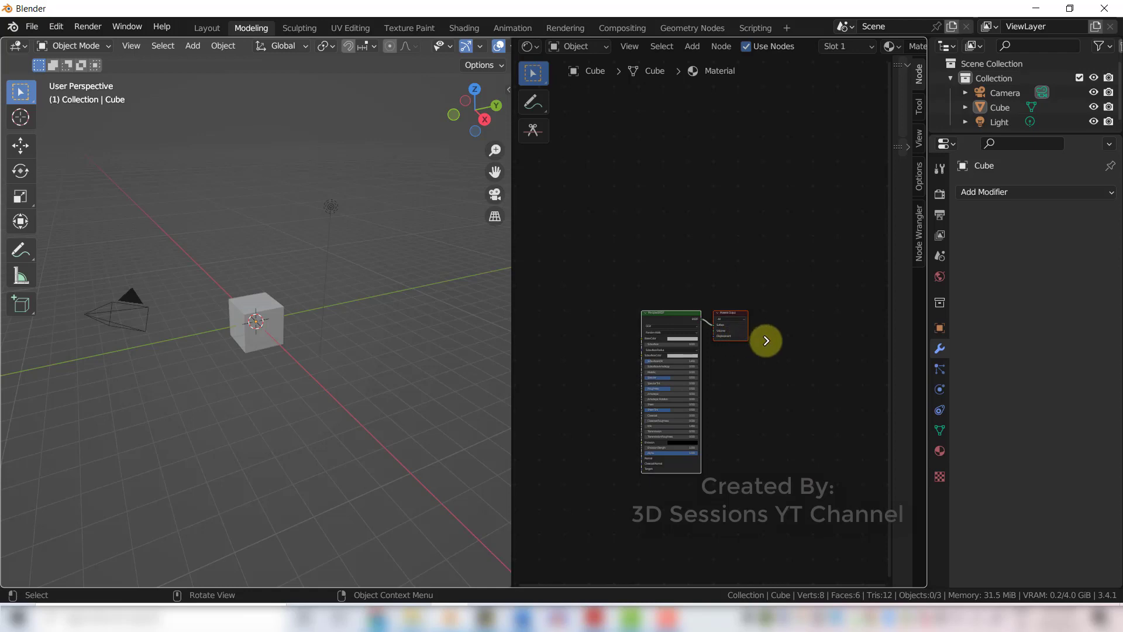
click(766, 341)
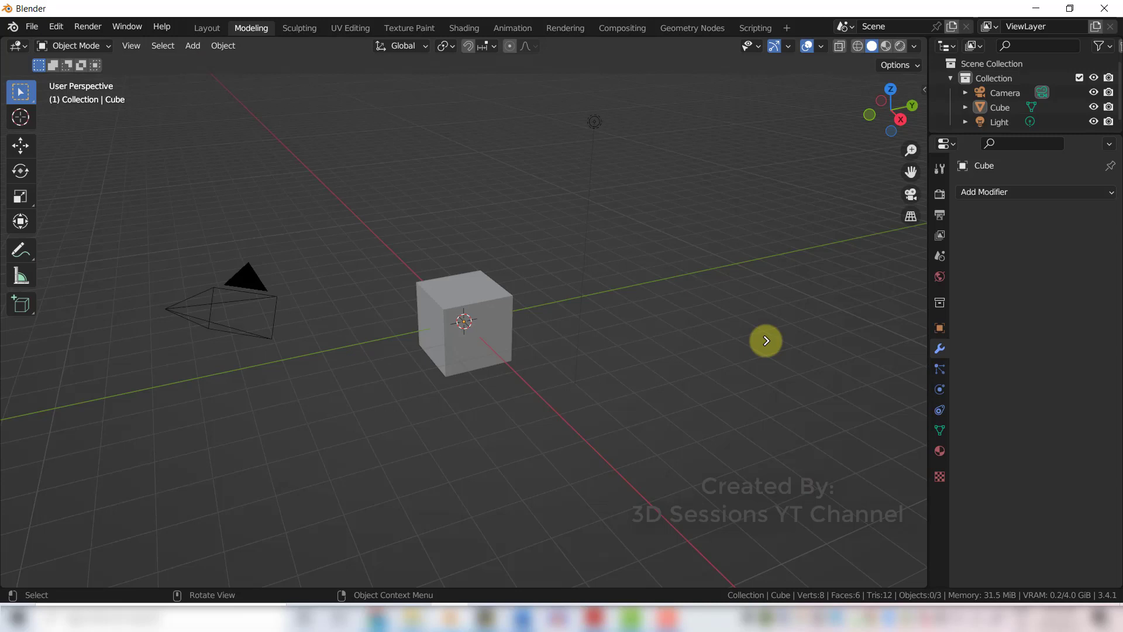
Vertically split the workspace from the border menu and set the right area's Editor Type to Shader Editor
right_click(928, 124)
click(904, 86)
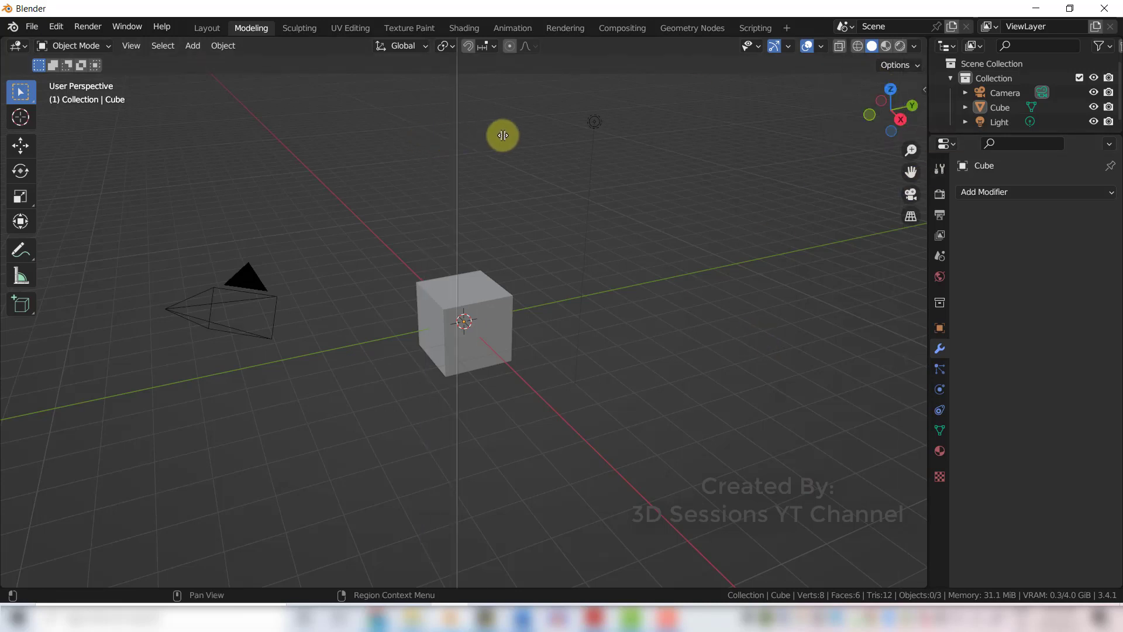
click(503, 135)
click(523, 45)
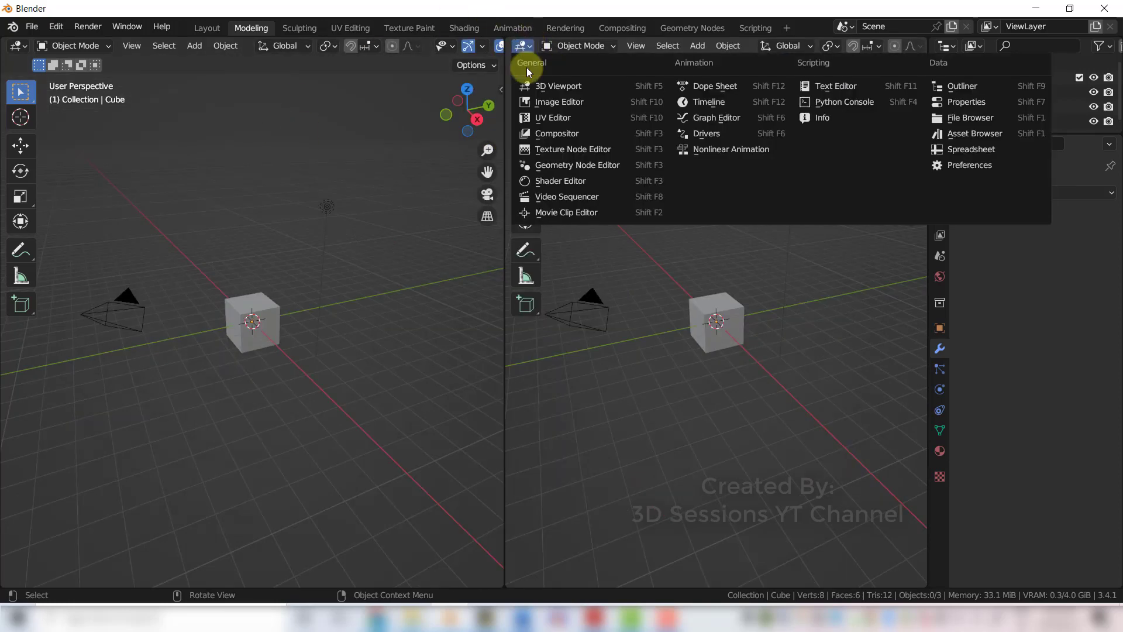
click(570, 181)
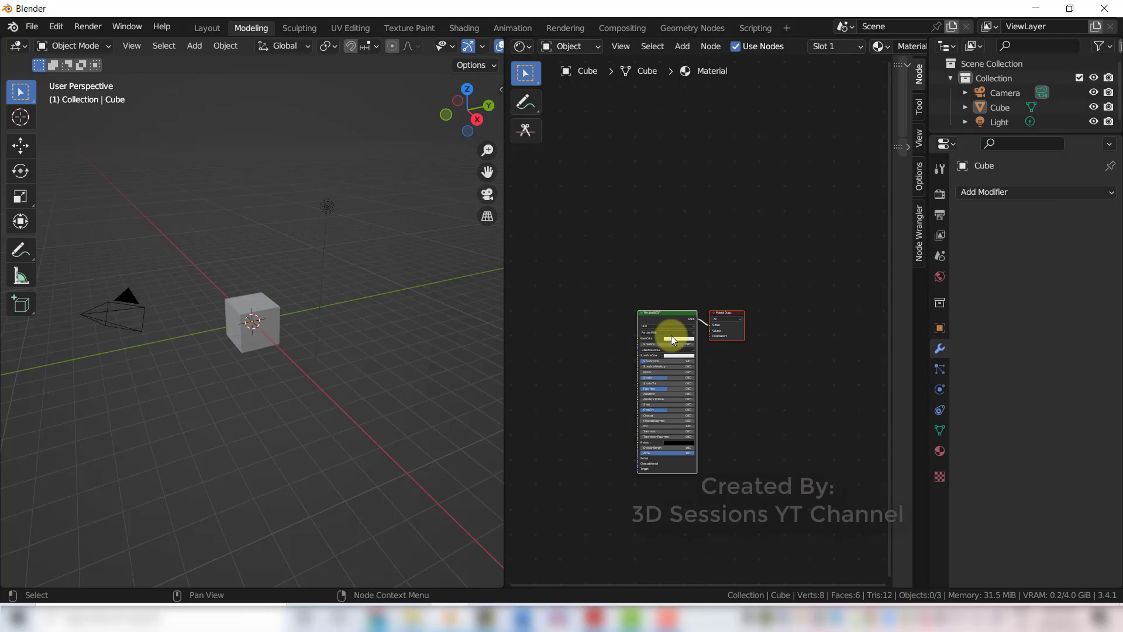
Join the 3D viewport and Shader Editor areas with Join Areas from the divider's menu
right_click(502, 275)
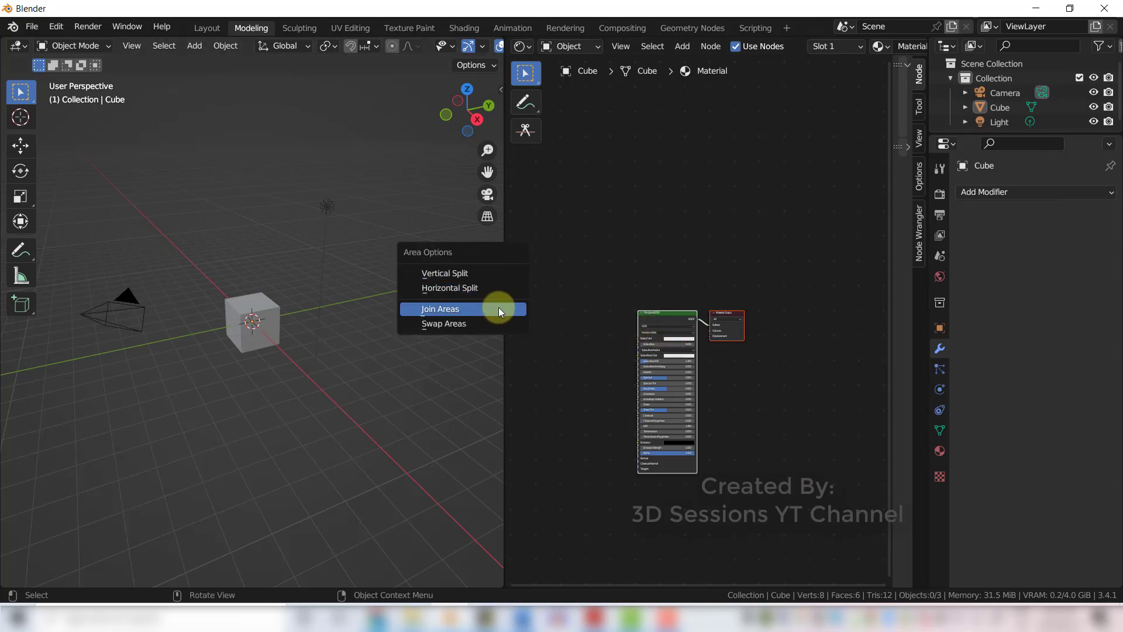
click(498, 307)
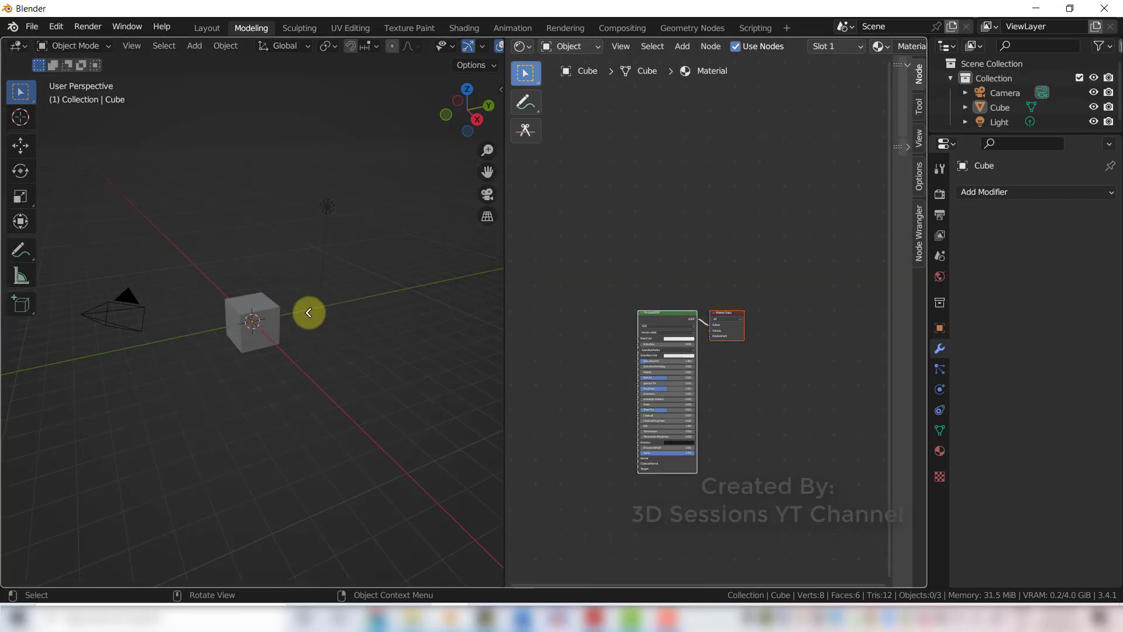
click(308, 312)
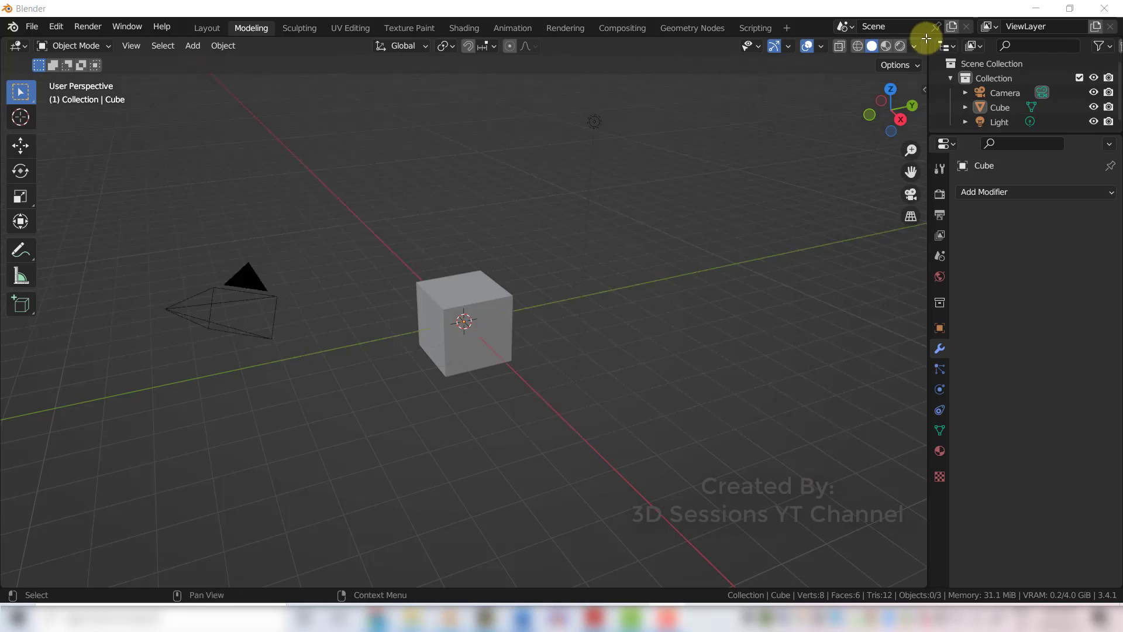
right_click(927, 39)
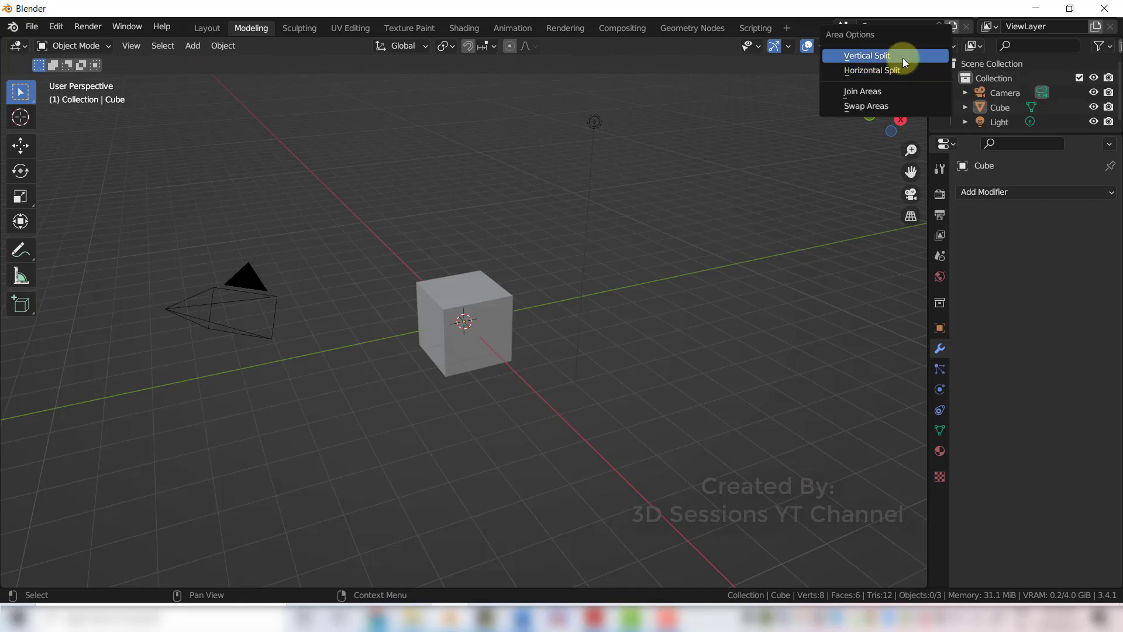
click(903, 55)
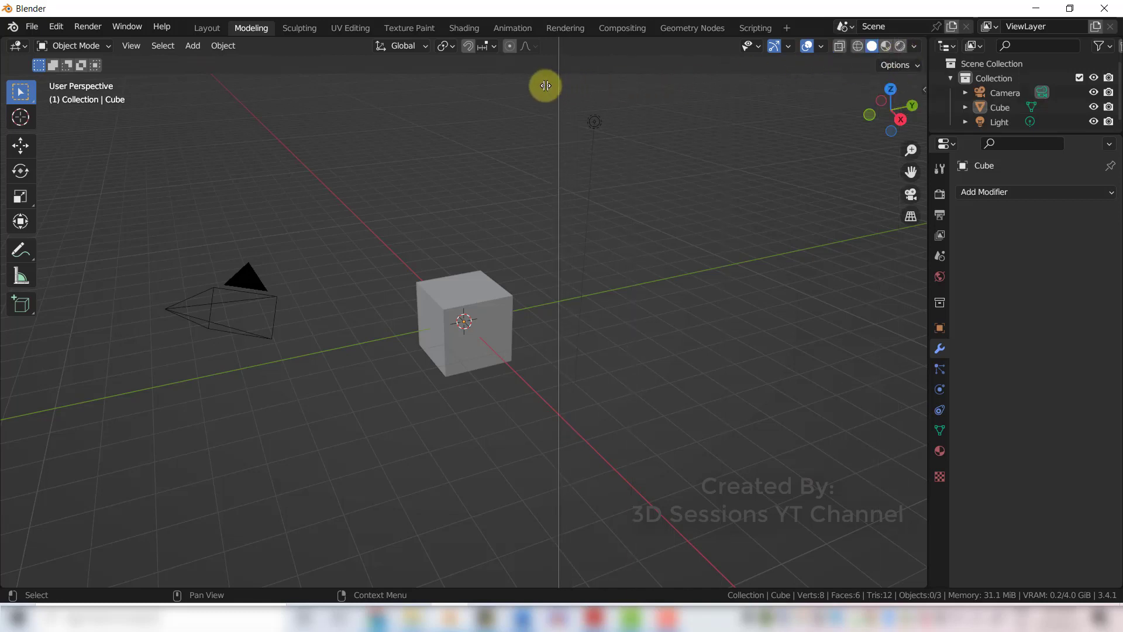
click(526, 84)
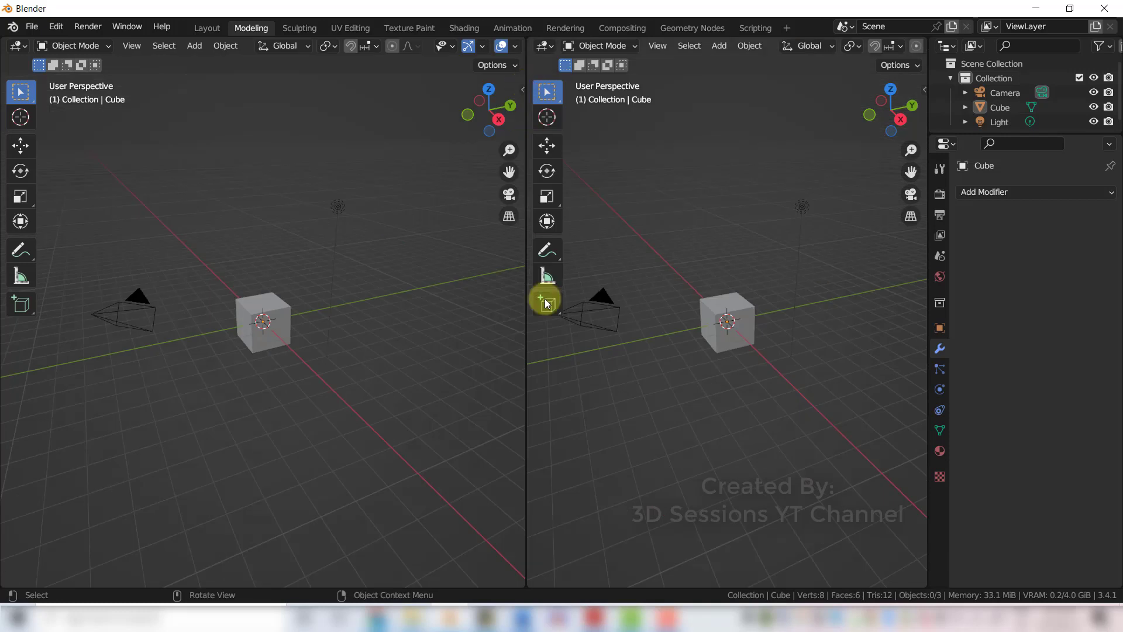
right_click(526, 36)
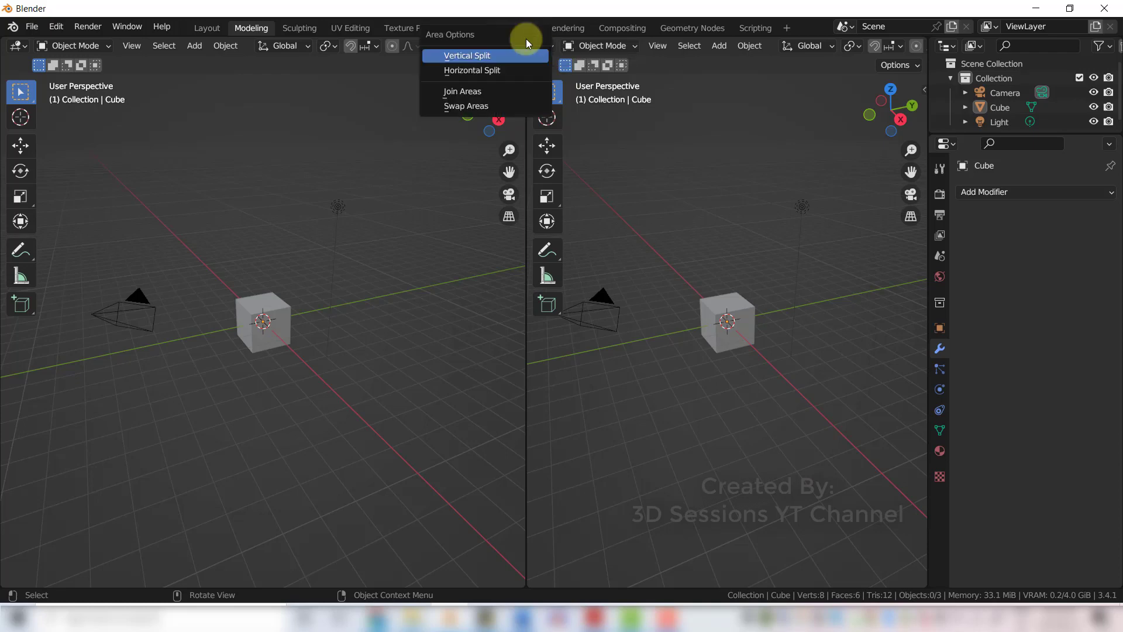
click(518, 91)
click(466, 201)
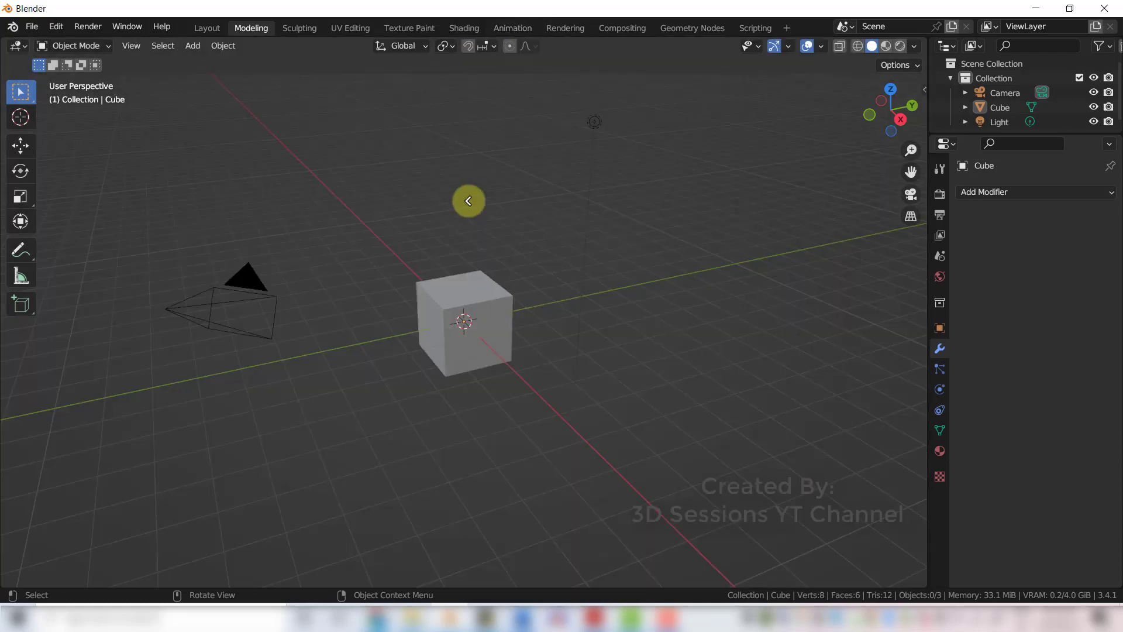